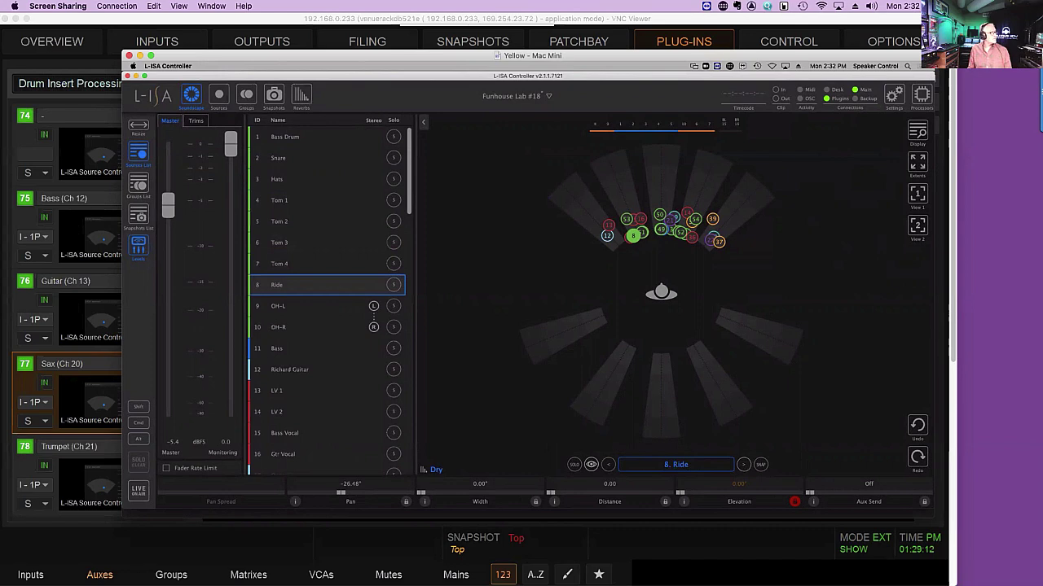
# - Step through the sources from OH-L to LV 1 to view each one's position in the soundscape
pyautogui.click(744, 465)
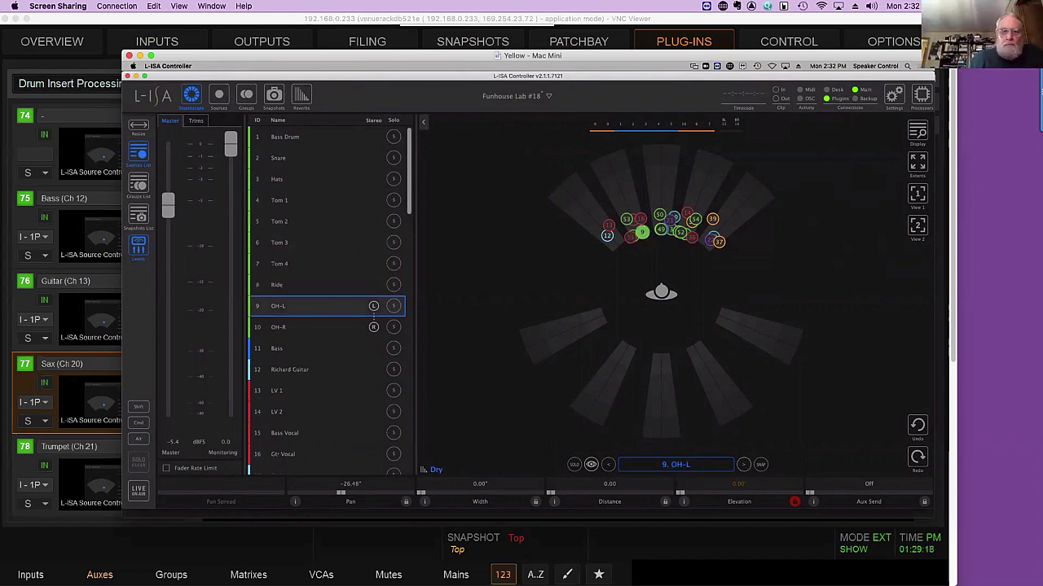
pyautogui.click(743, 465)
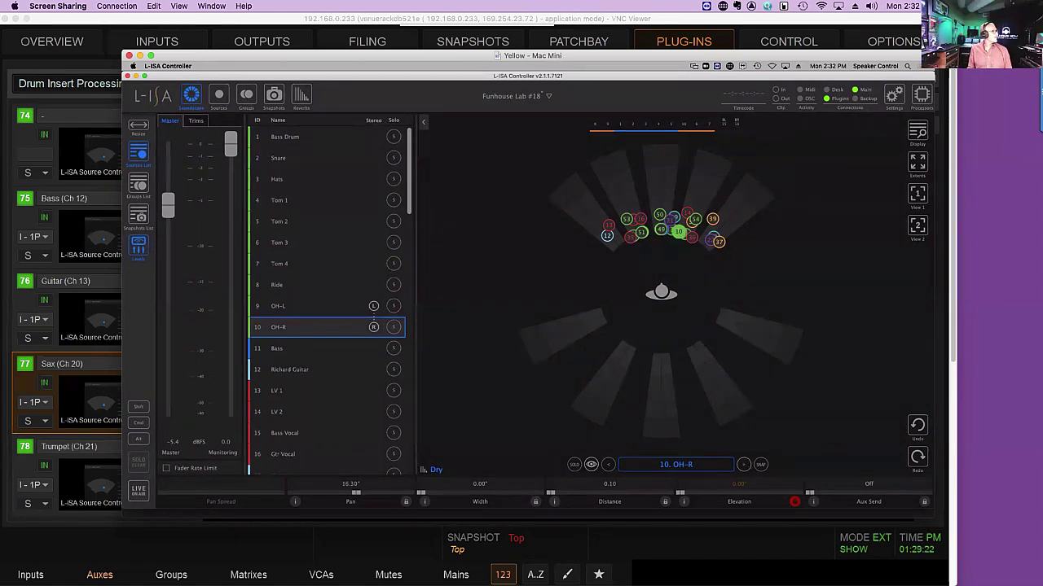
pyautogui.click(743, 465)
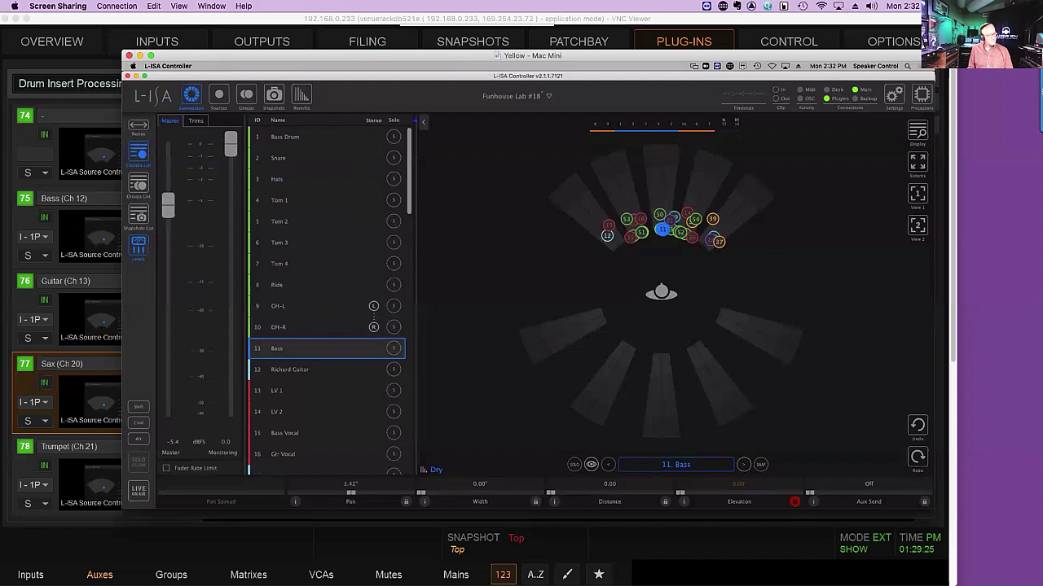
pyautogui.click(744, 465)
pyautogui.click(743, 465)
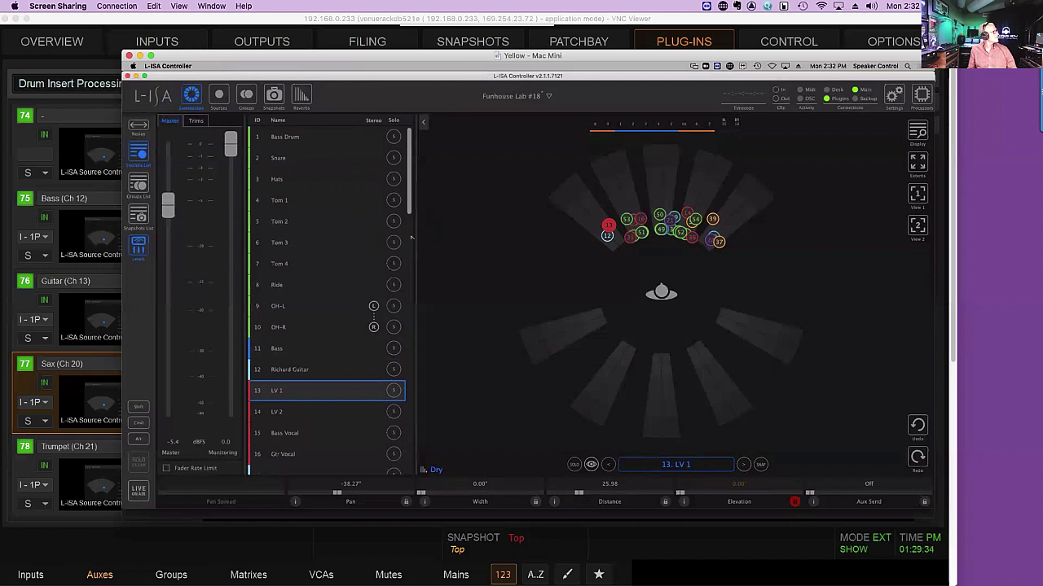
# - Look through the source list down to the stereo vocal space and horn space sources
pyautogui.scroll(-3, 411, 237)
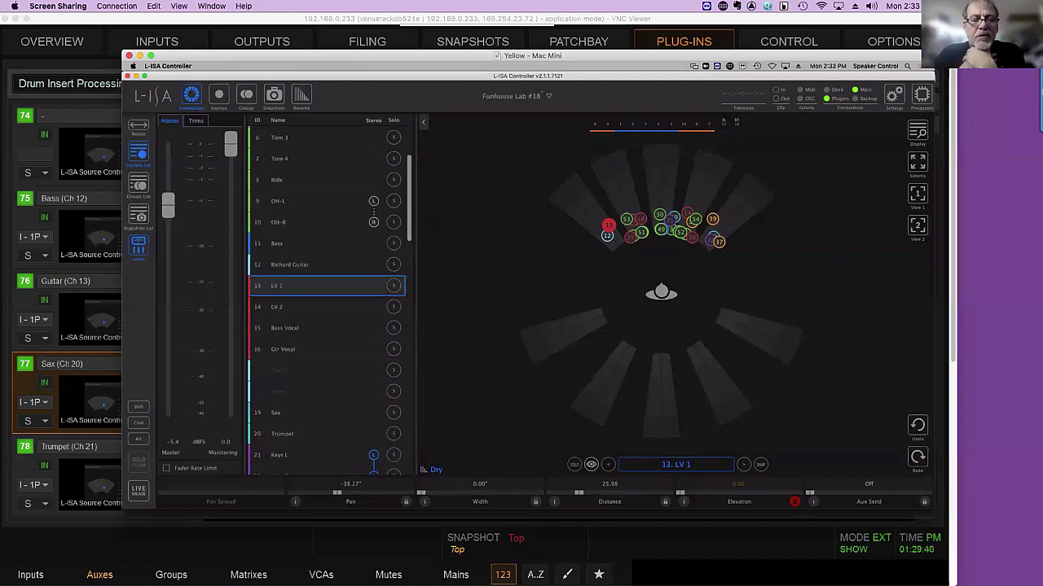
pyautogui.scroll(-6, 328, 297)
pyautogui.moveTo(411, 242); pyautogui.dragTo(412, 323)
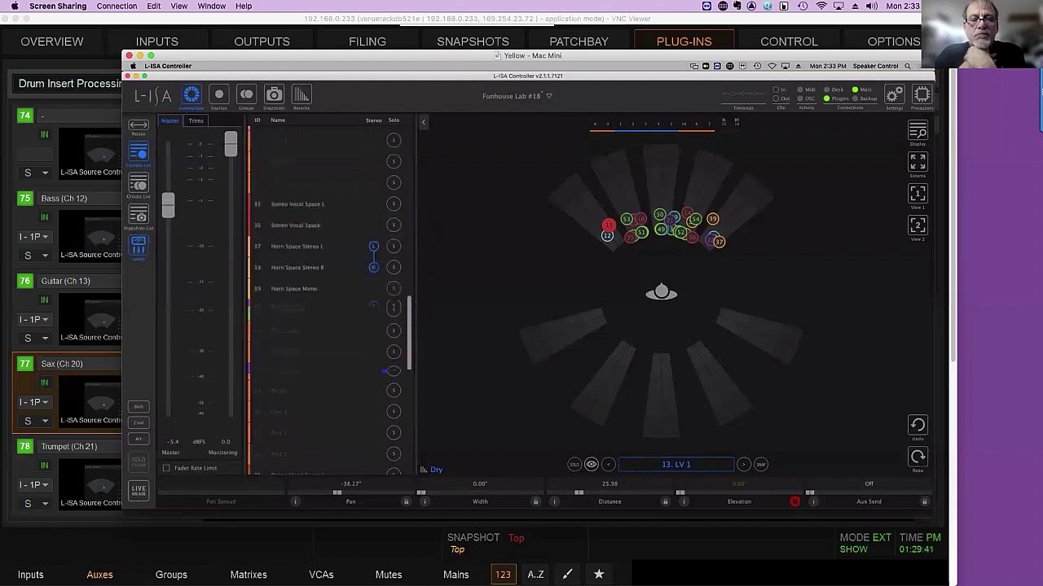
pyautogui.scroll(5, 412, 323)
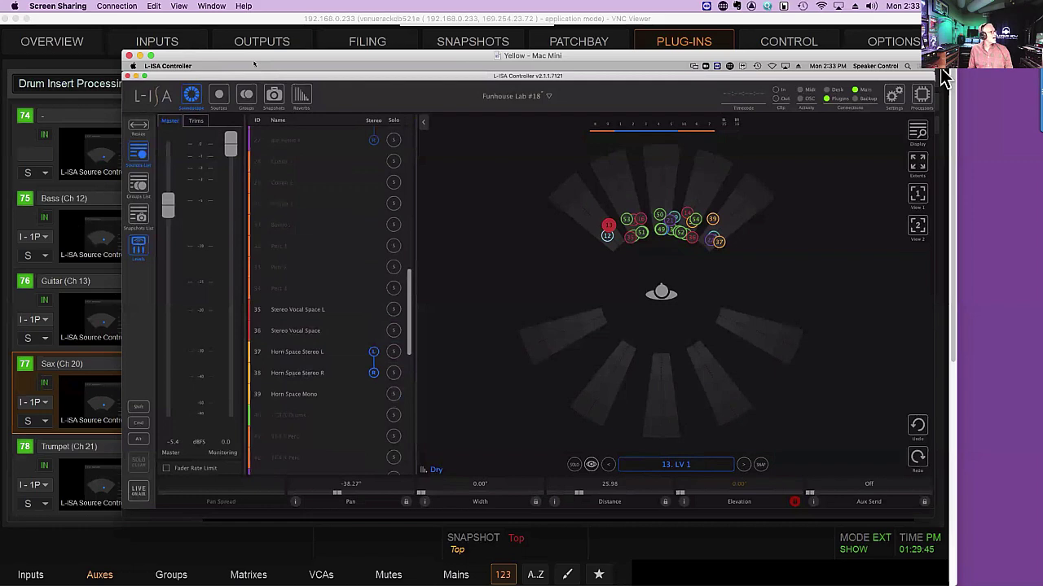
# - Move the L-ISA Controller window aside and hide it to reveal the Sax Source Control plug-in
pyautogui.hotkey('ctrl', 'alt', 'Right')
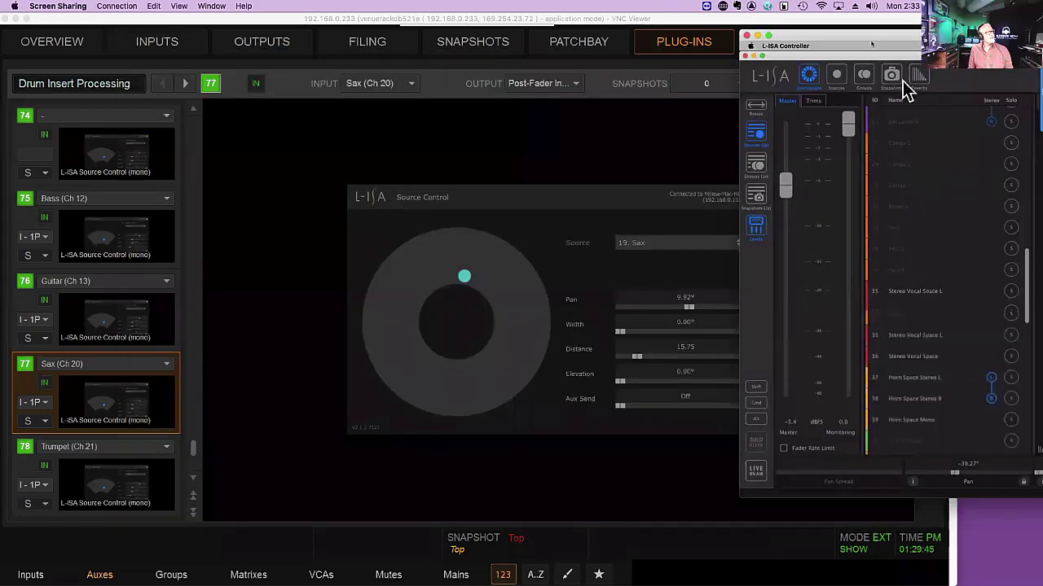
pyautogui.moveTo(874, 41); pyautogui.dragTo(907, 89)
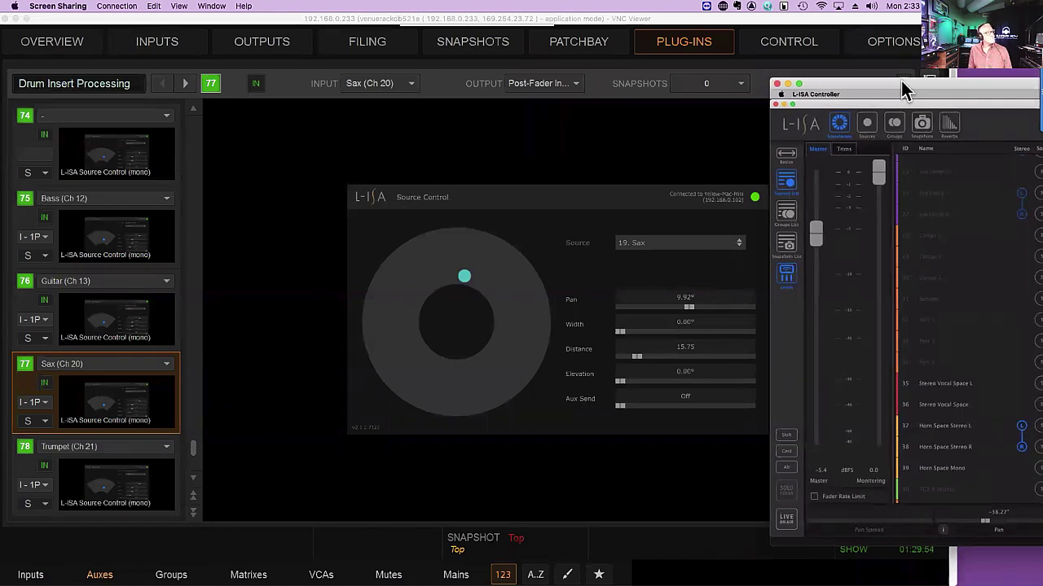
pyautogui.moveTo(904, 88); pyautogui.dragTo(1041, 67)
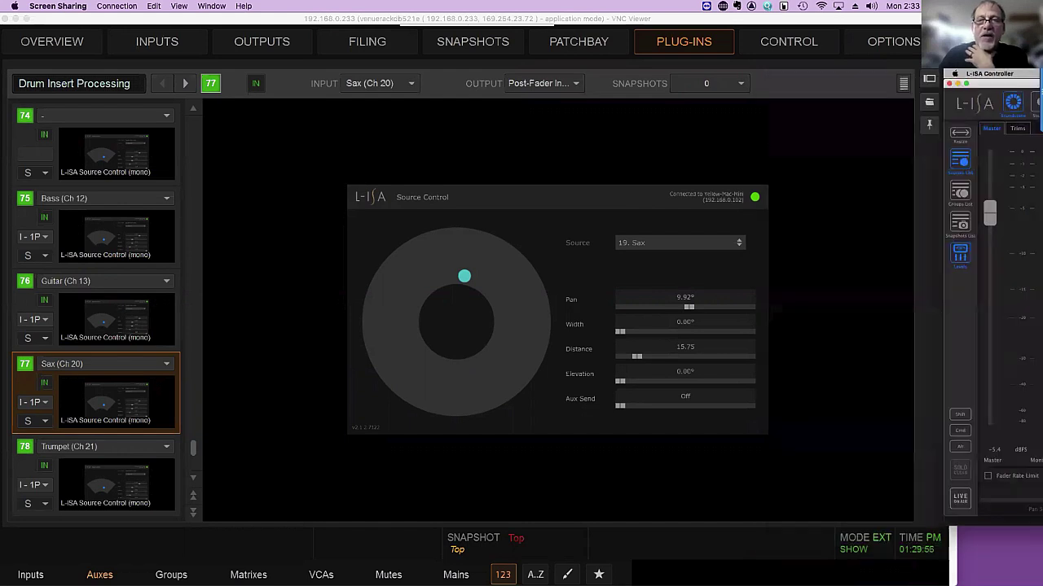
pyautogui.press('super+h')
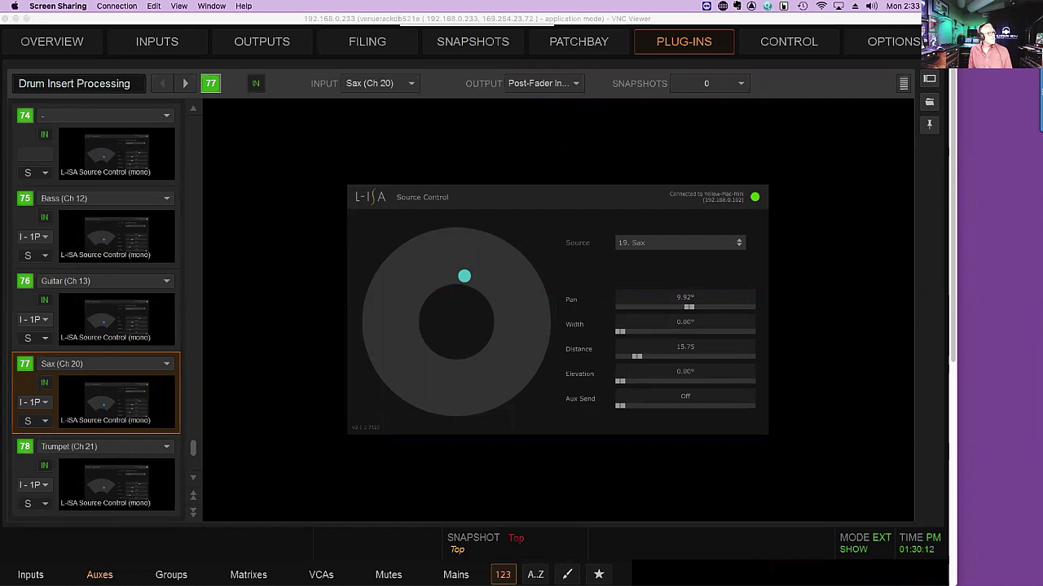
# - Bring back the L-ISA Controller window and step through the drum processing sources from KST L to Drum Plate
pyautogui.press('super+grave')
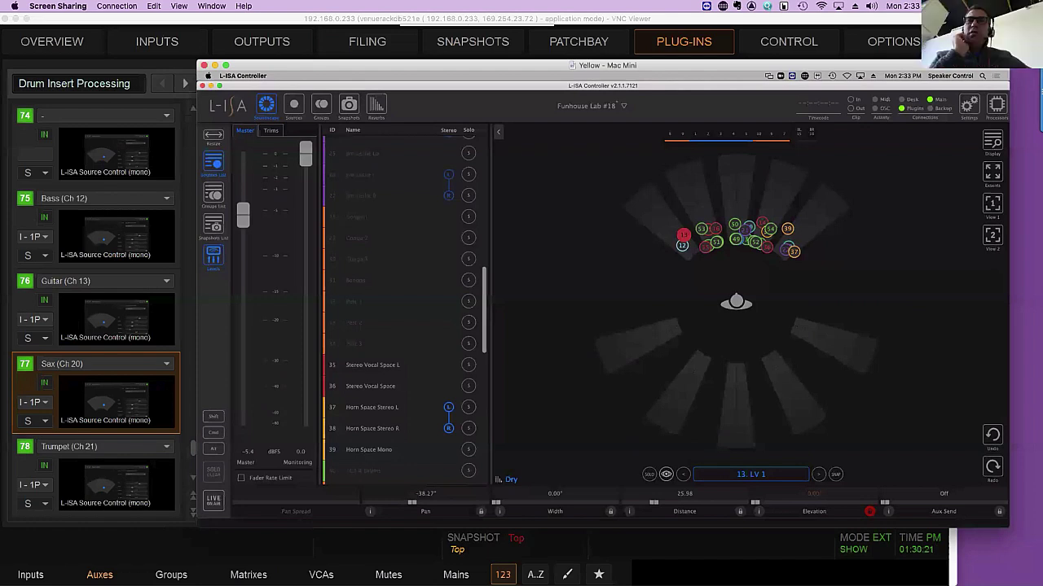
pyautogui.scroll(-4, 403, 301)
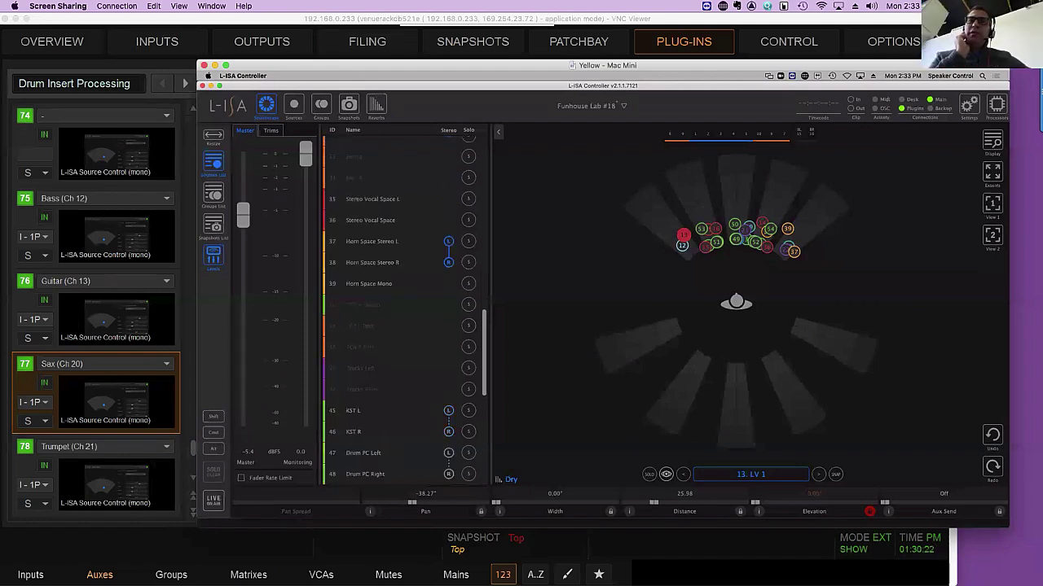
pyautogui.scroll(-4, 403, 302)
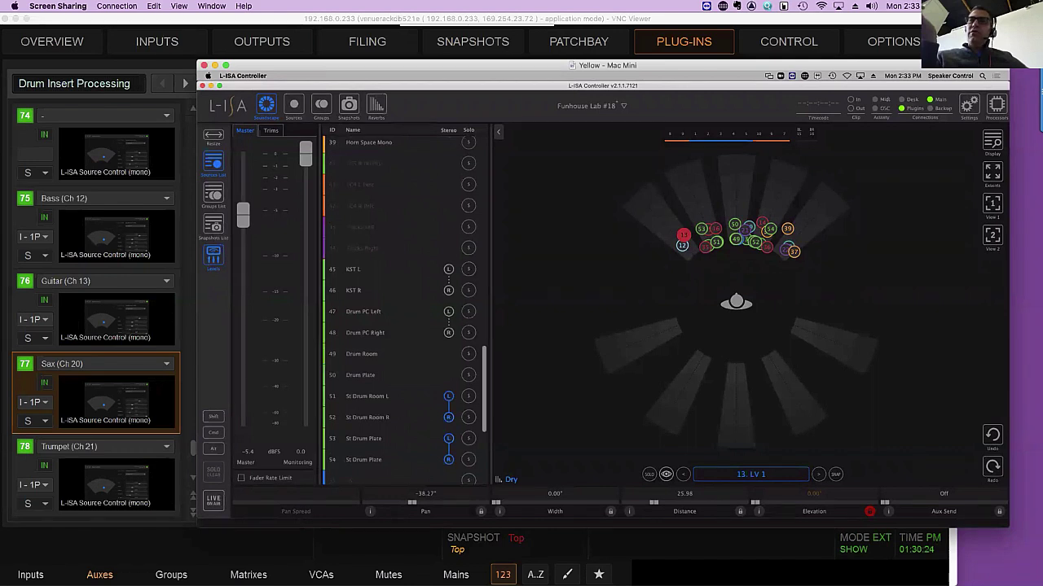
pyautogui.click(817, 477)
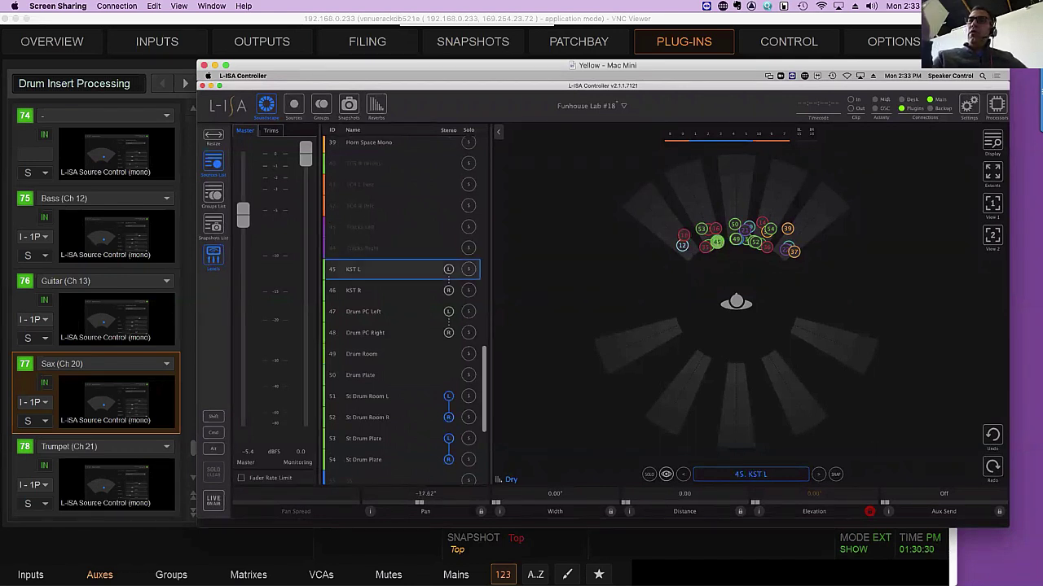
pyautogui.click(817, 476)
pyautogui.click(817, 477)
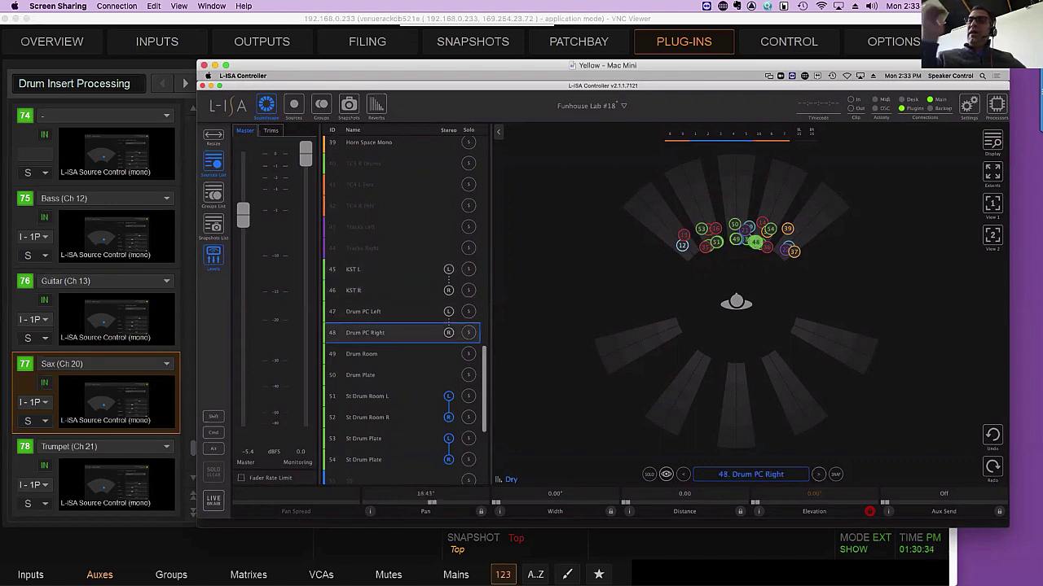
pyautogui.click(817, 476)
pyautogui.click(817, 476)
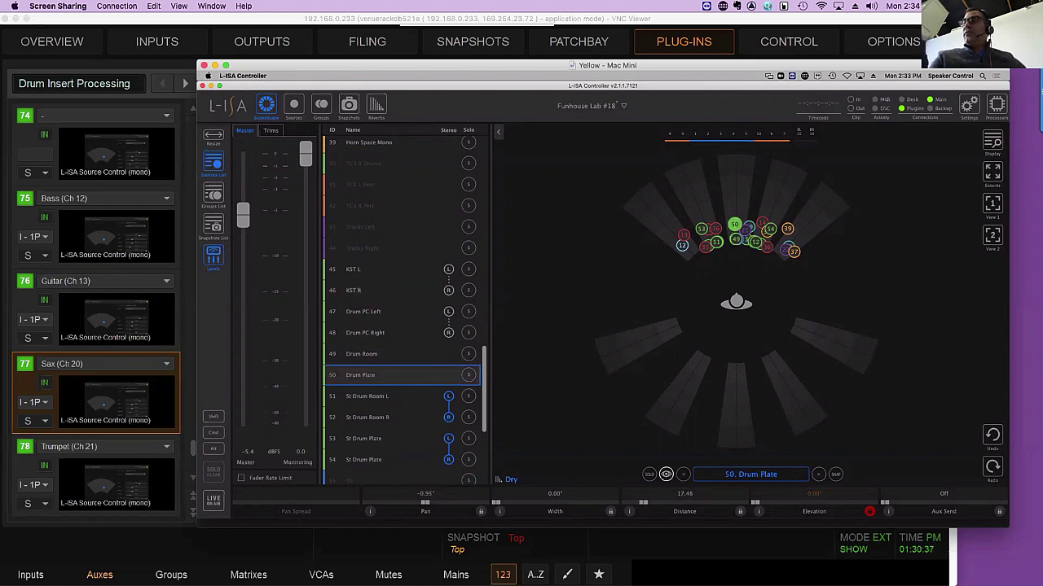
# - Step back through the sources from Drum Plate to KST L, viewing each position in the soundscape
pyautogui.click(684, 475)
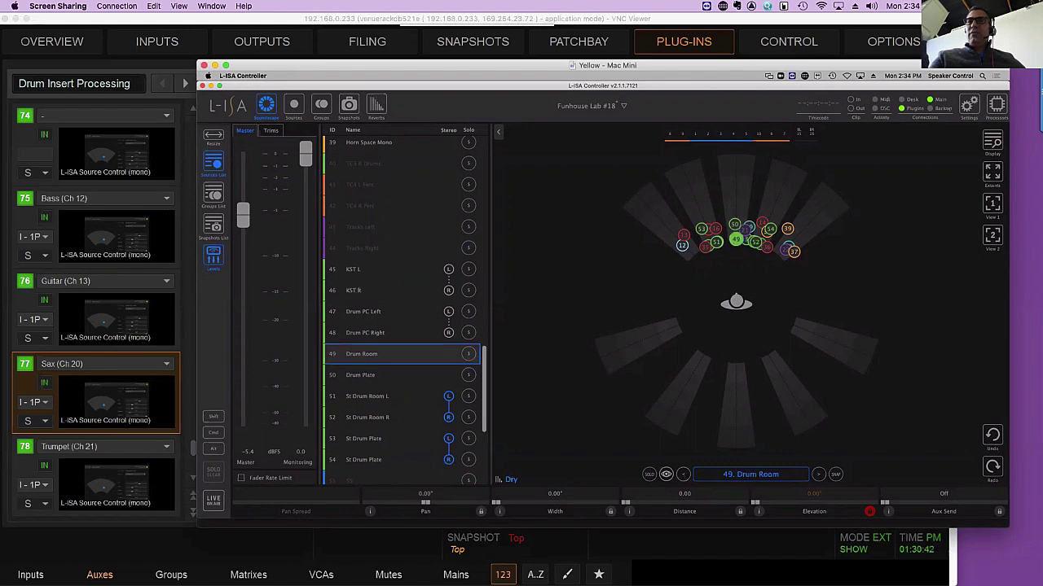
pyautogui.click(683, 476)
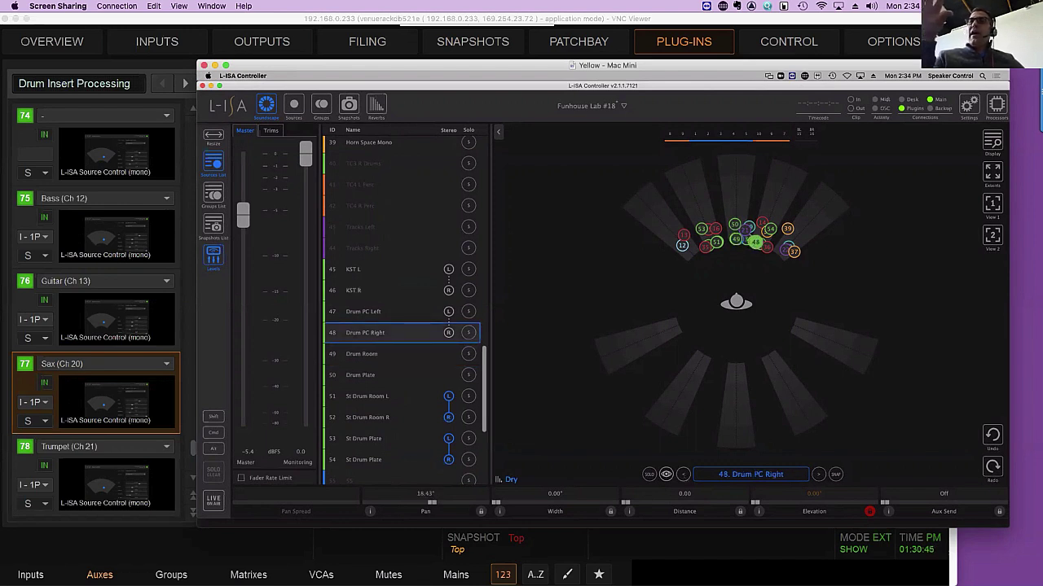
pyautogui.click(683, 476)
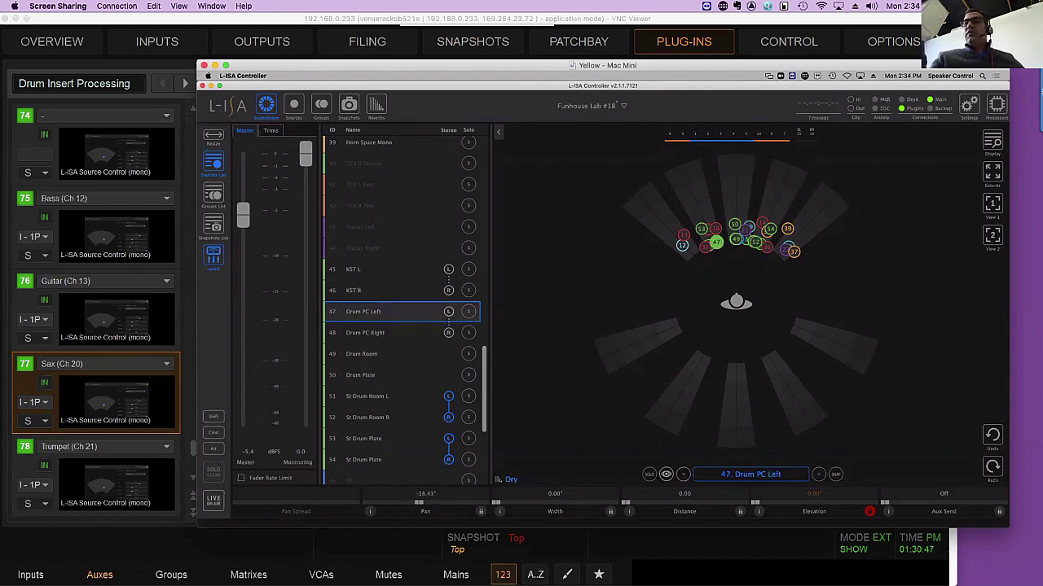
pyautogui.click(684, 476)
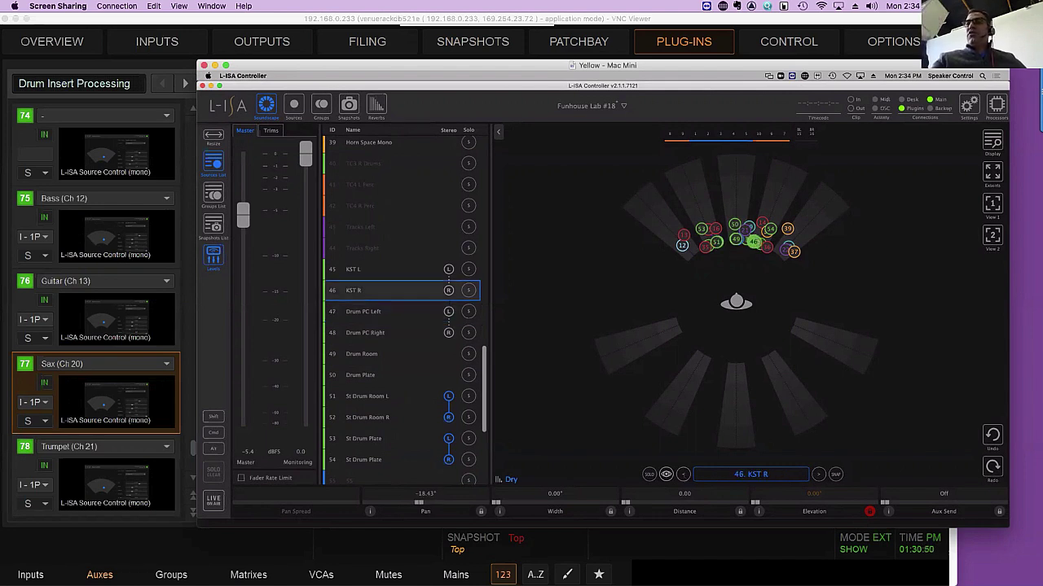
pyautogui.click(684, 476)
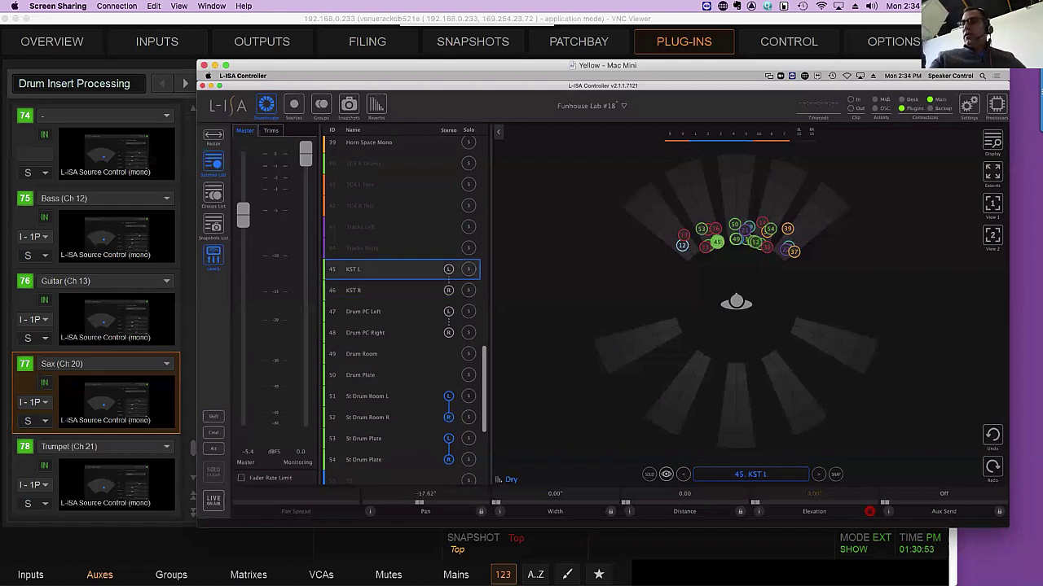
# - Isolate KST L in the soundscape view and add KST R, Drum PC Left and Drum PC Right to it
pyautogui.click(666, 475)
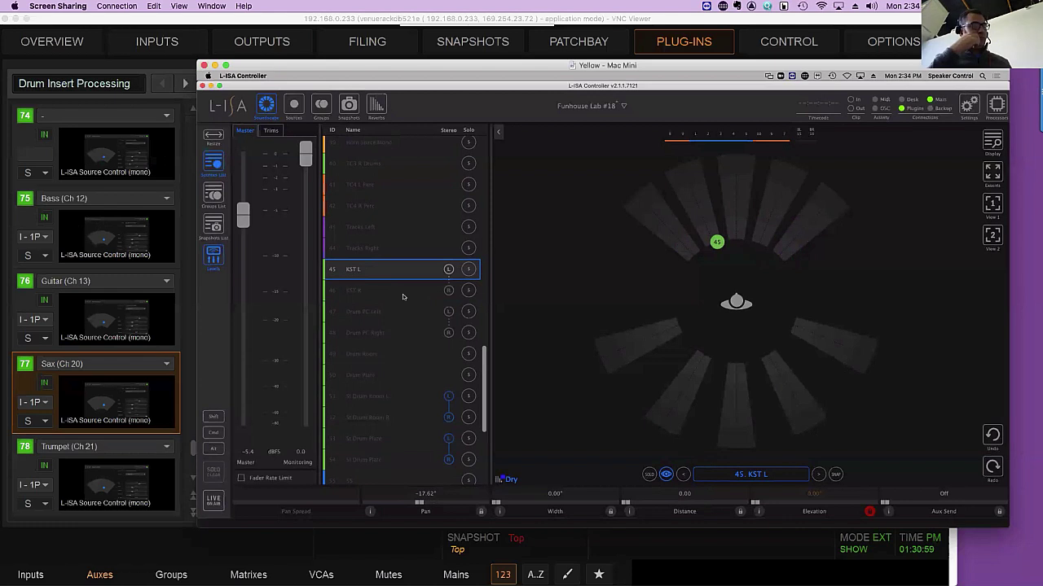
pyautogui.click(819, 475)
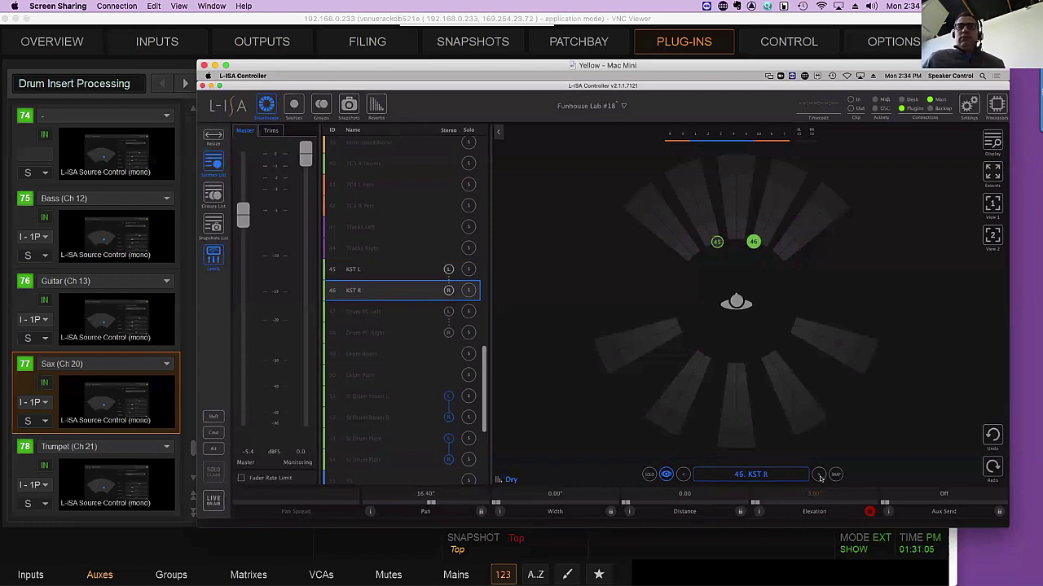
pyautogui.click(819, 475)
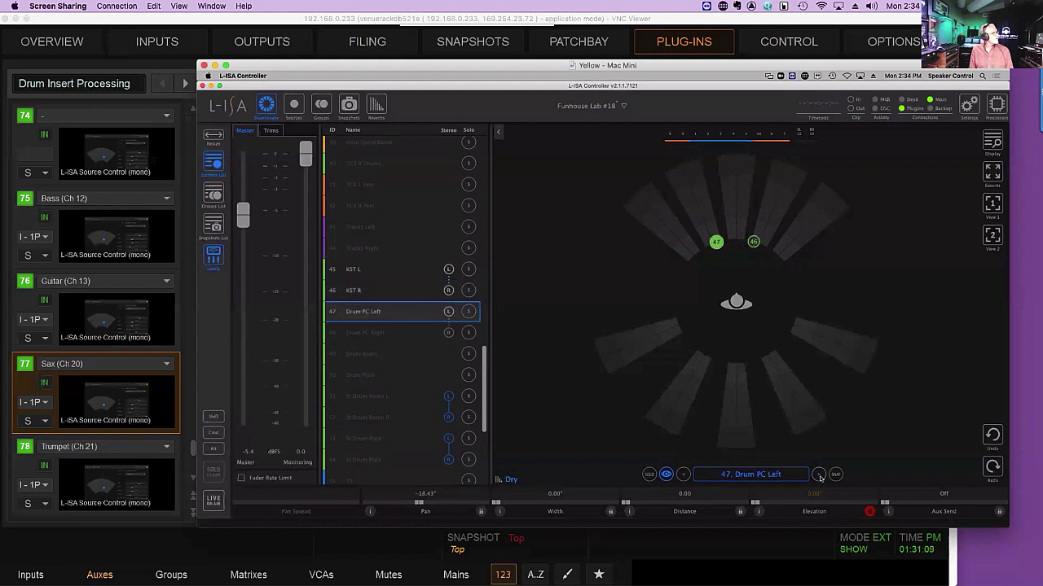
pyautogui.click(819, 475)
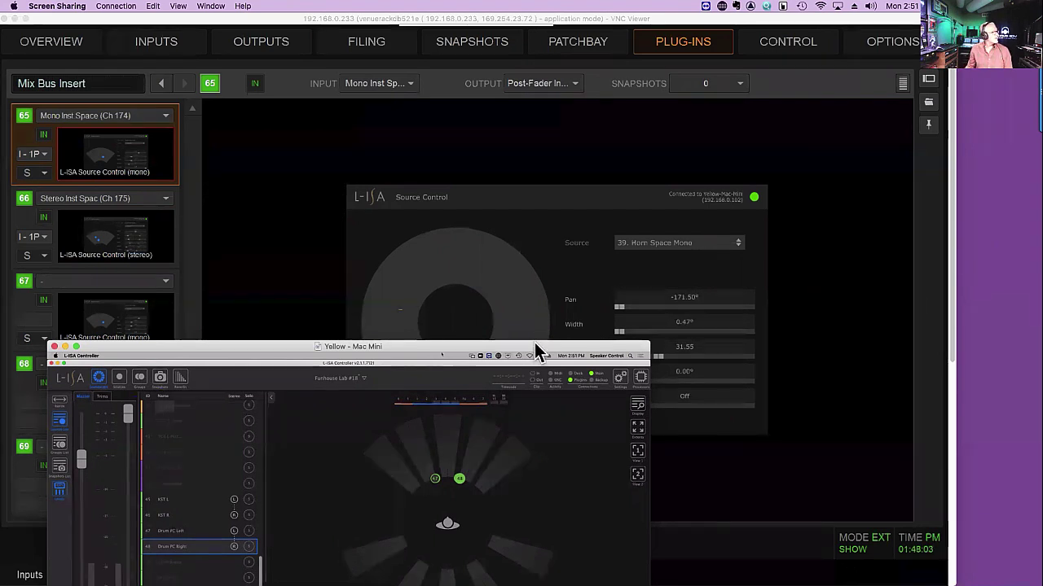
# - Move the L-ISA Controller window over the Horn Space Mono plug-in so the entire soundscape is in view
pyautogui.moveTo(538, 346); pyautogui.dragTo(541, 412)
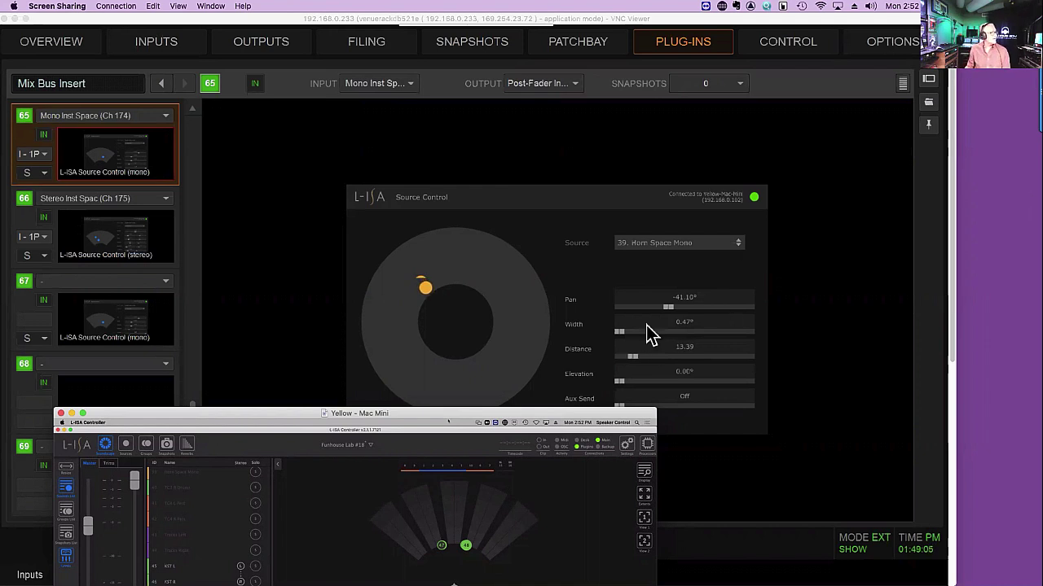
pyautogui.moveTo(600, 424); pyautogui.dragTo(749, 286)
pyautogui.moveTo(843, 200); pyautogui.dragTo(870, 109)
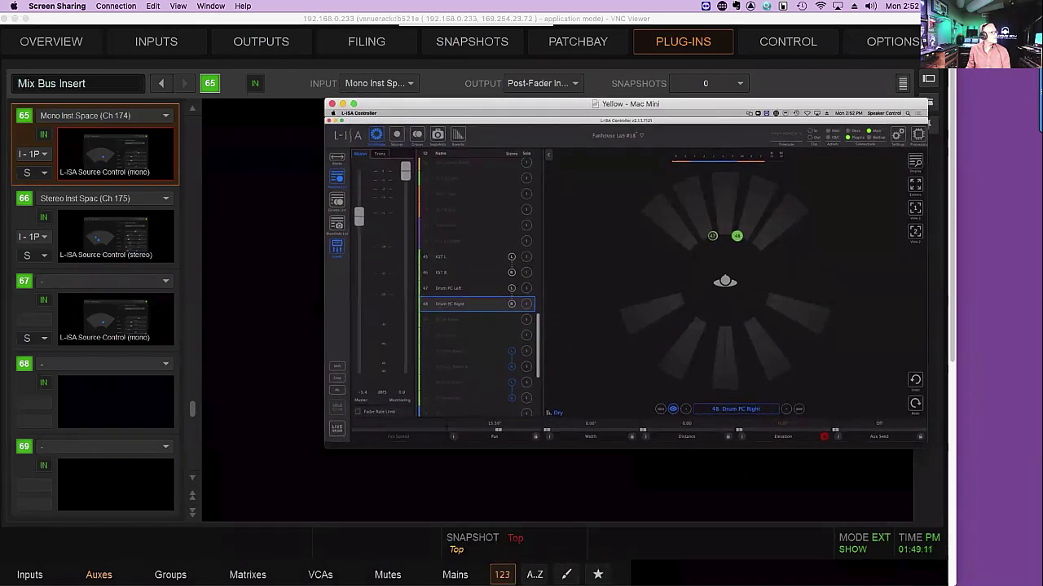
# - Reset the isolated view to Drum PC Right and add Drum Room, Drum Plate and the St Drum Room pair
pyautogui.click(672, 409)
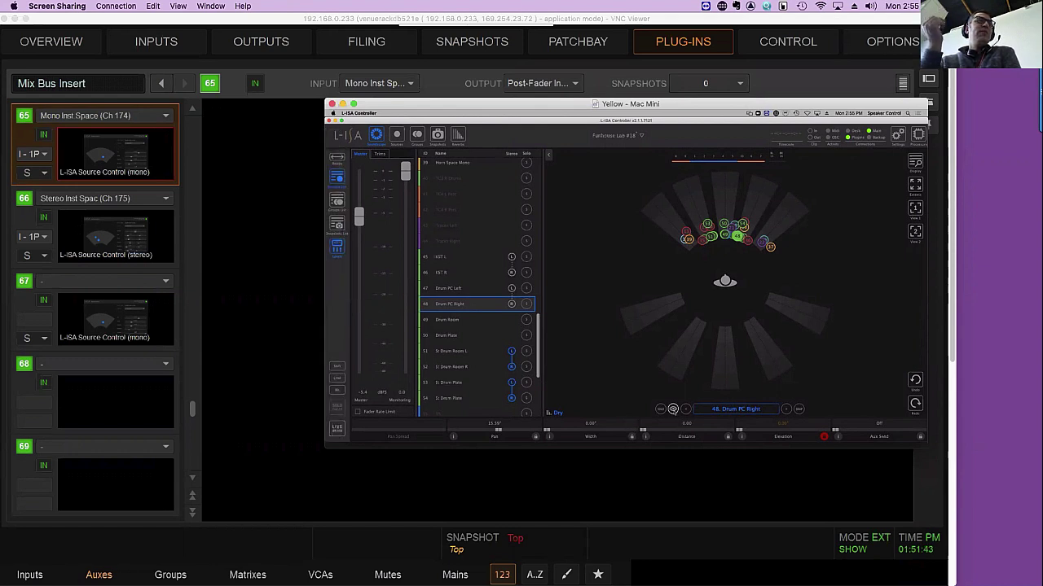
pyautogui.click(673, 409)
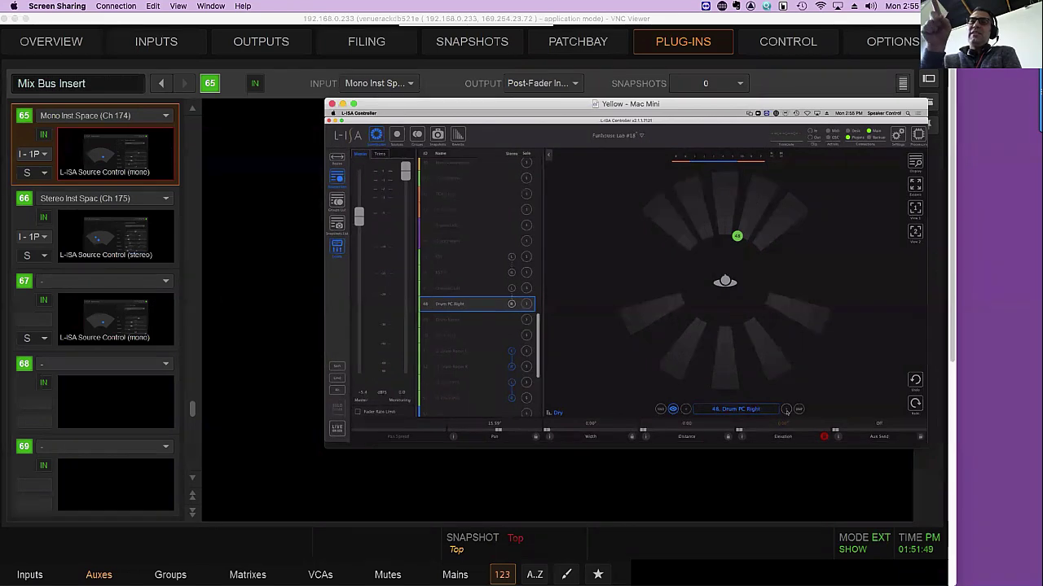
pyautogui.click(786, 409)
pyautogui.click(786, 409)
pyautogui.click(786, 409)
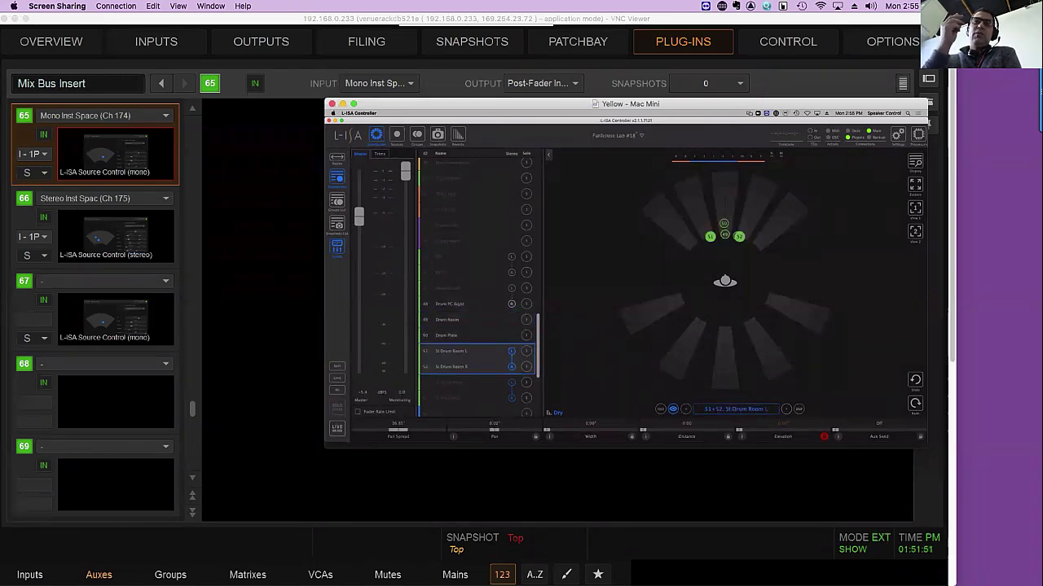
# - Isolate Drum Plate, step back through Drum Room and Drum PC Right to Drum PC Left, and show all sources again
pyautogui.click(685, 409)
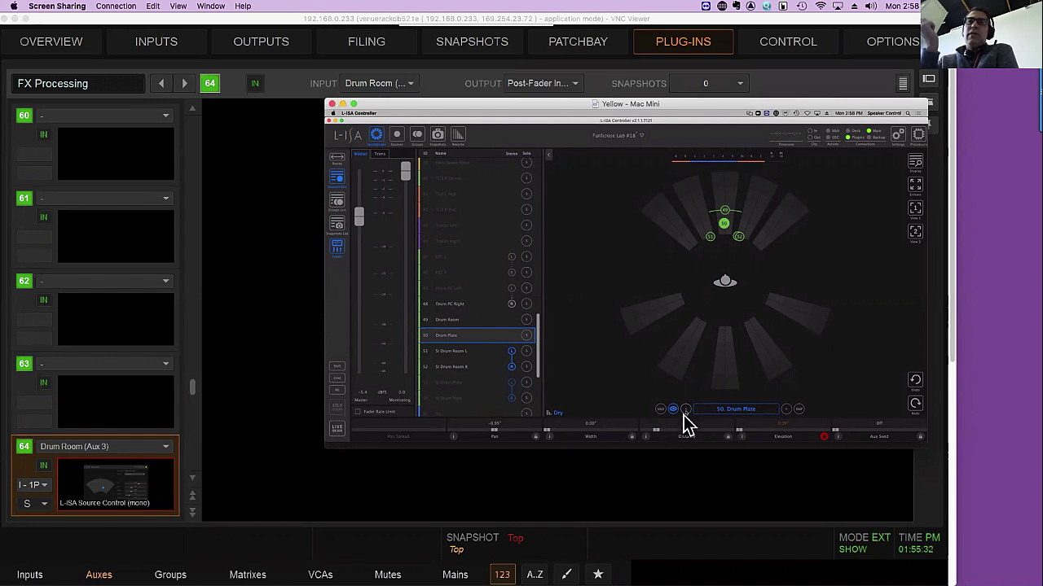
pyautogui.click(673, 409)
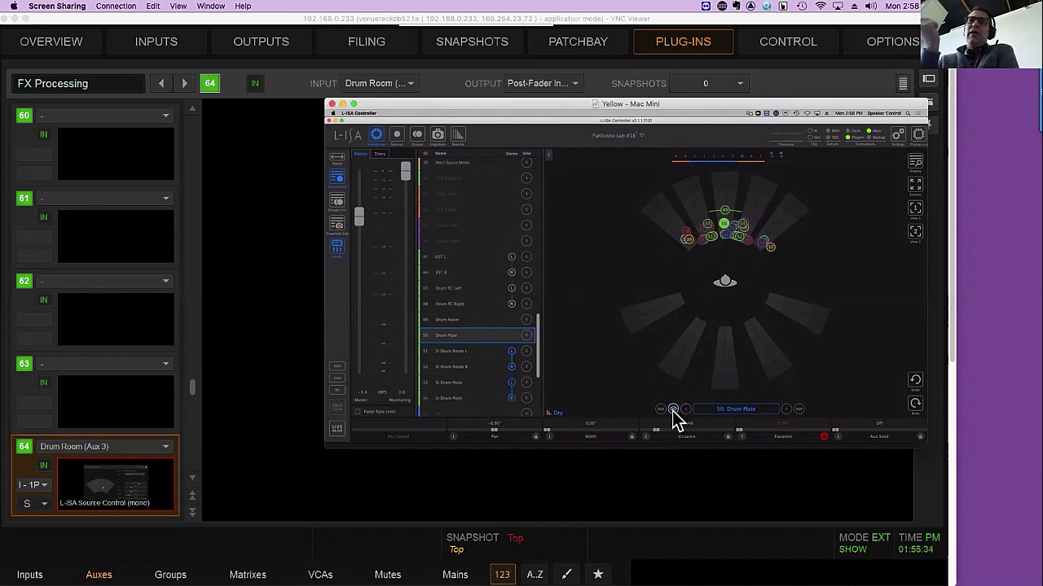
pyautogui.click(673, 409)
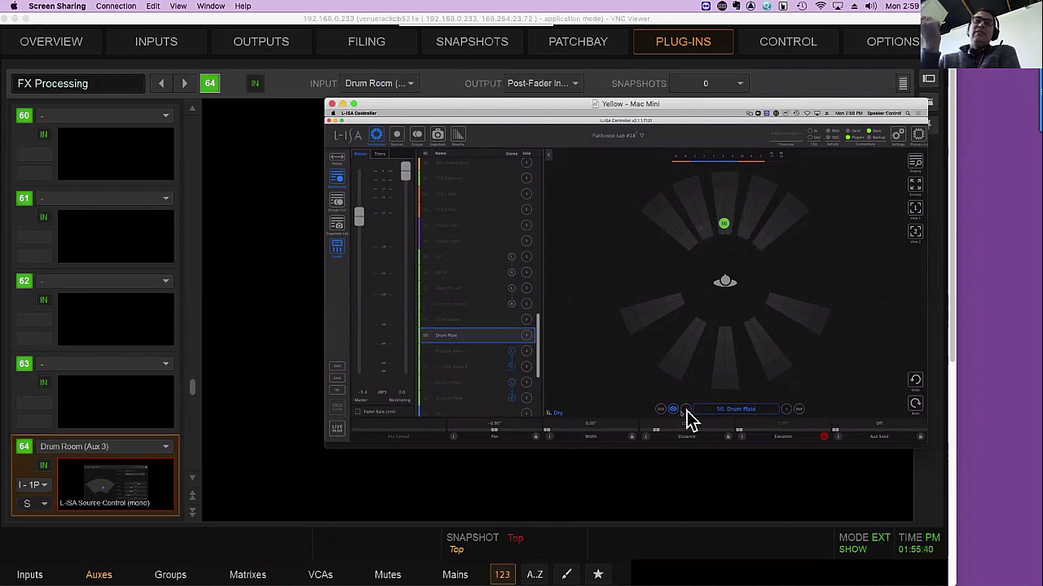
pyautogui.click(686, 410)
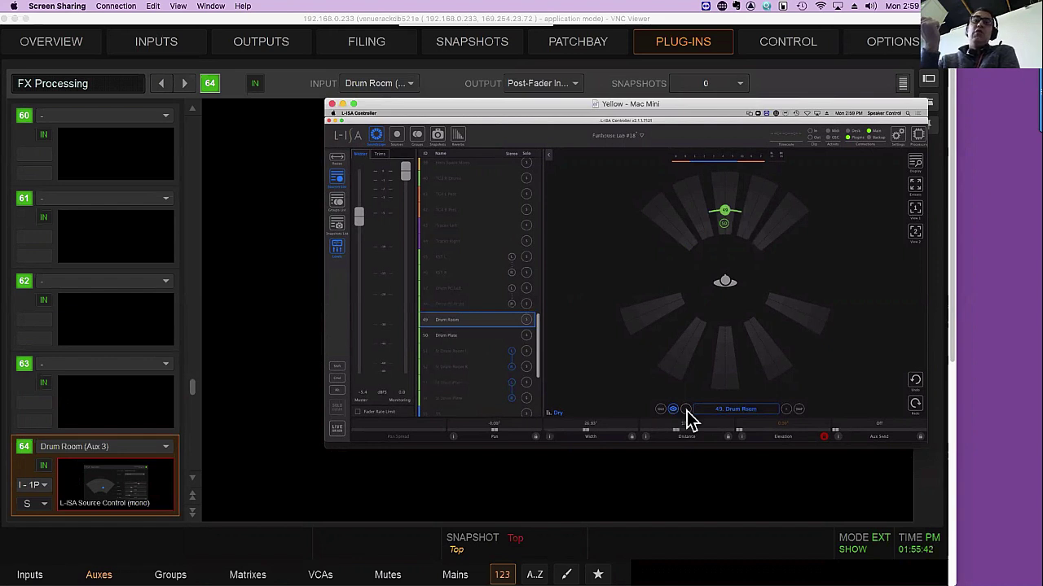
pyautogui.click(686, 410)
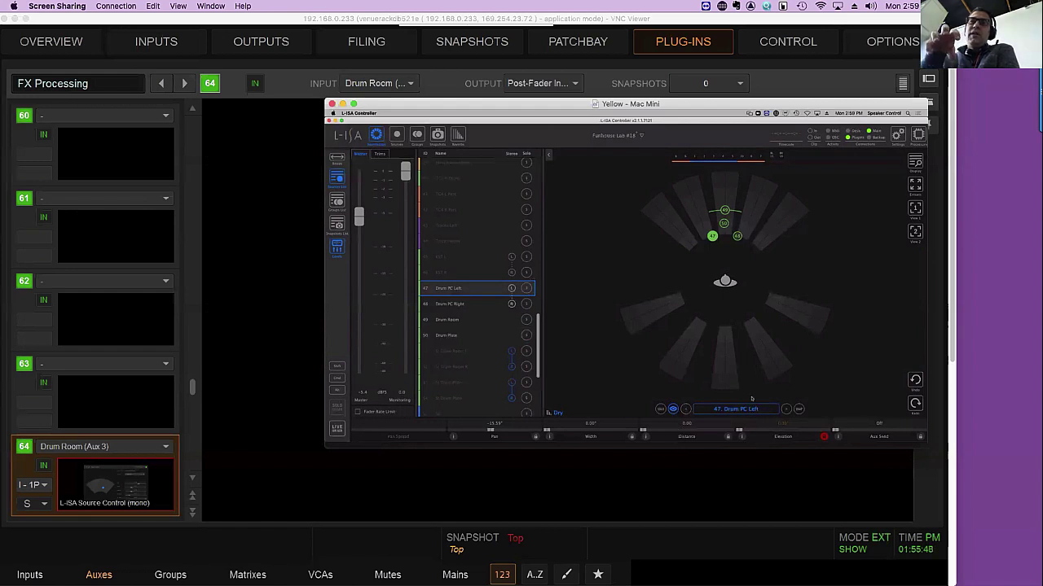
pyautogui.click(672, 409)
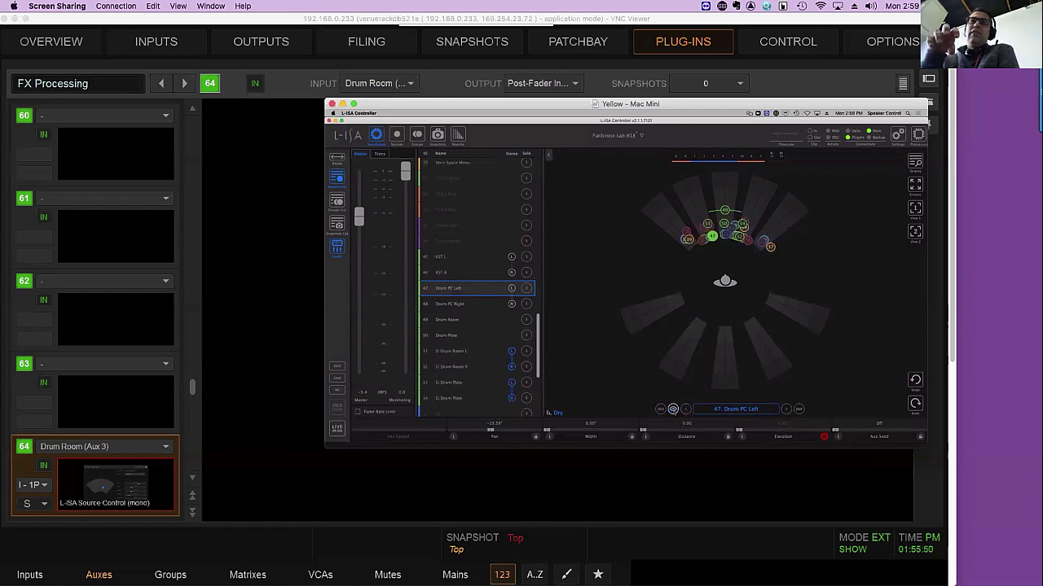